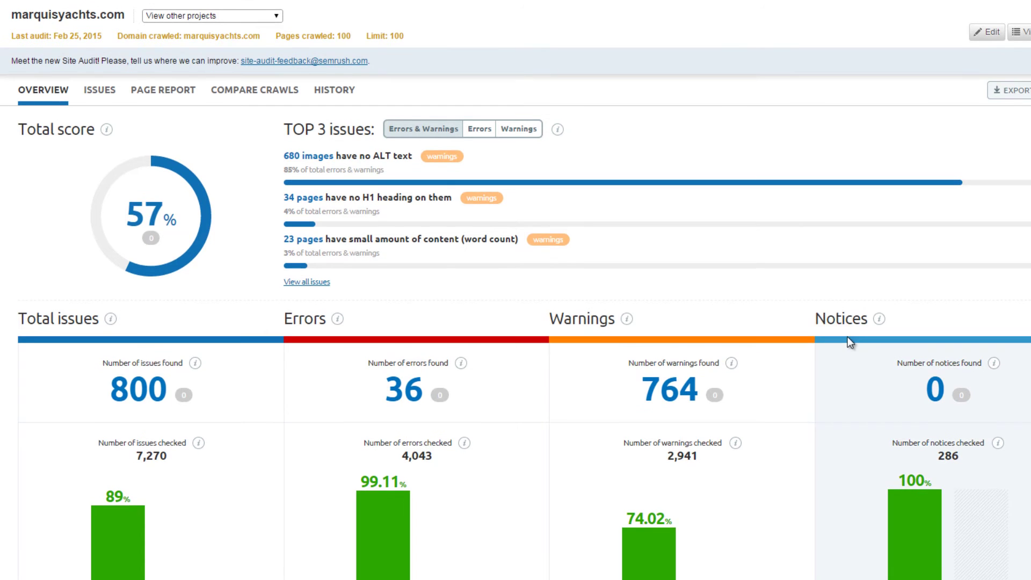
- Switch to the Issues list, filter it to errors only, and scroll through the error issues
click(107, 100)
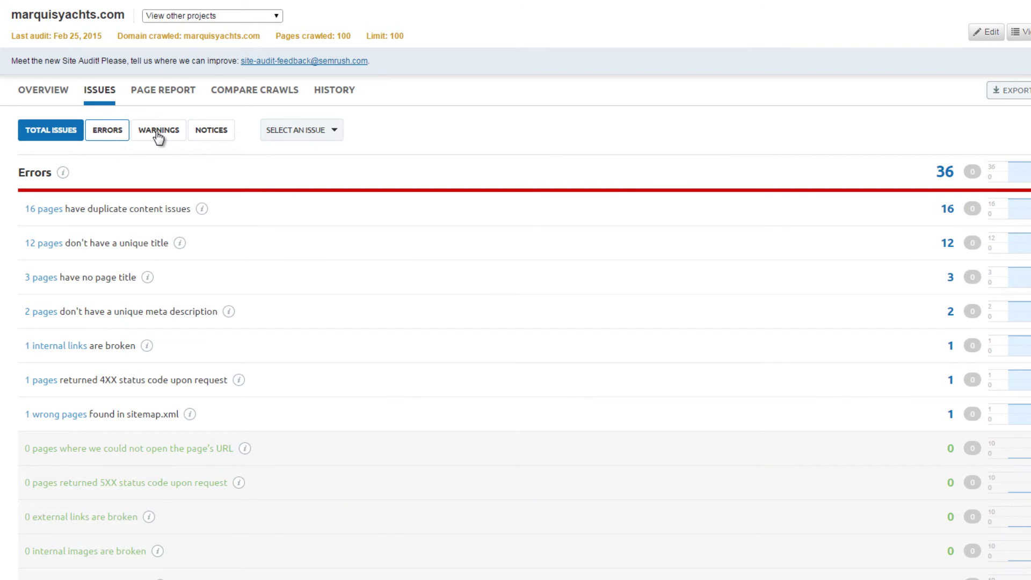
click(108, 138)
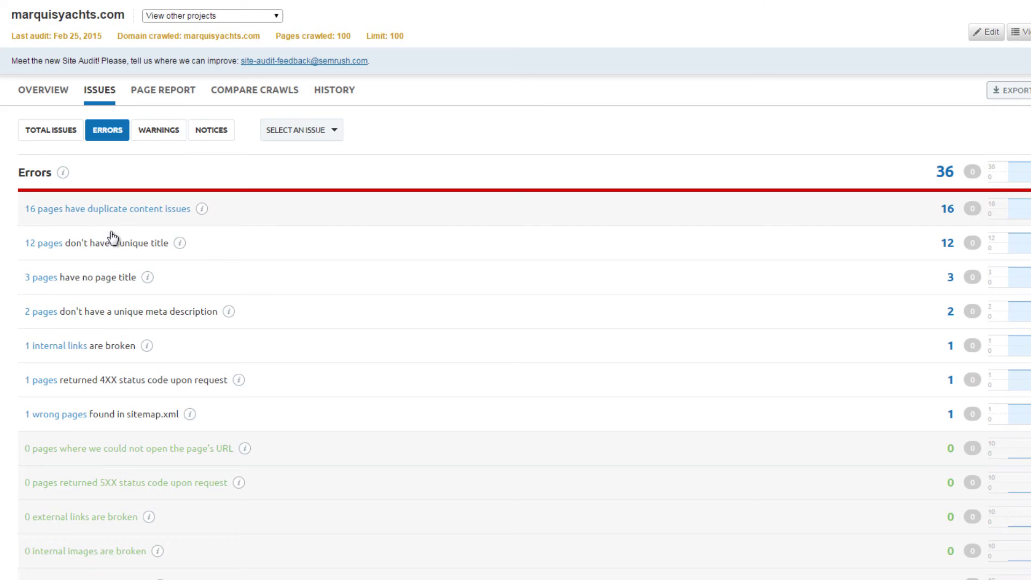
scroll(121, 247, down, 1)
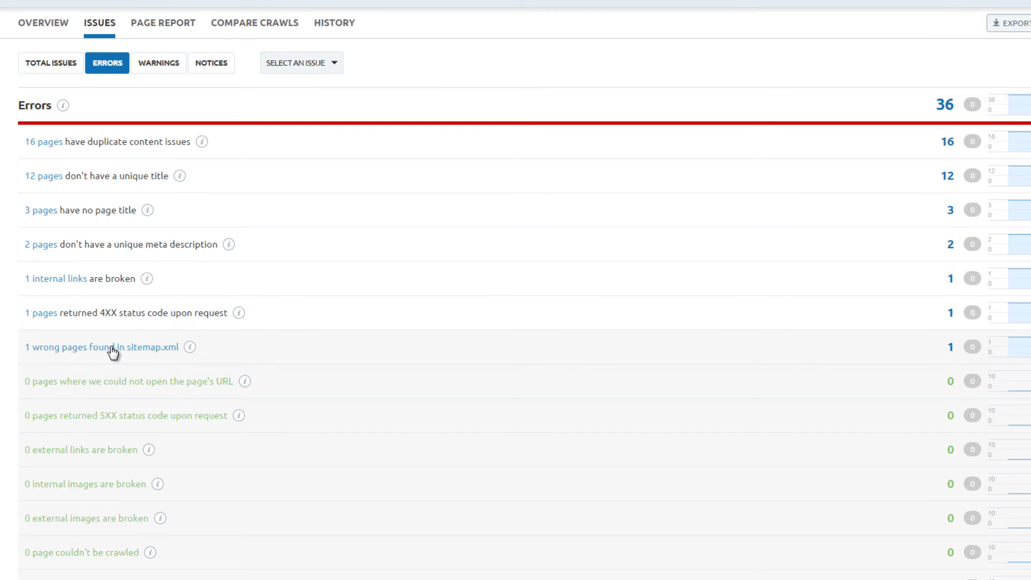
scroll(113, 352, down, 1)
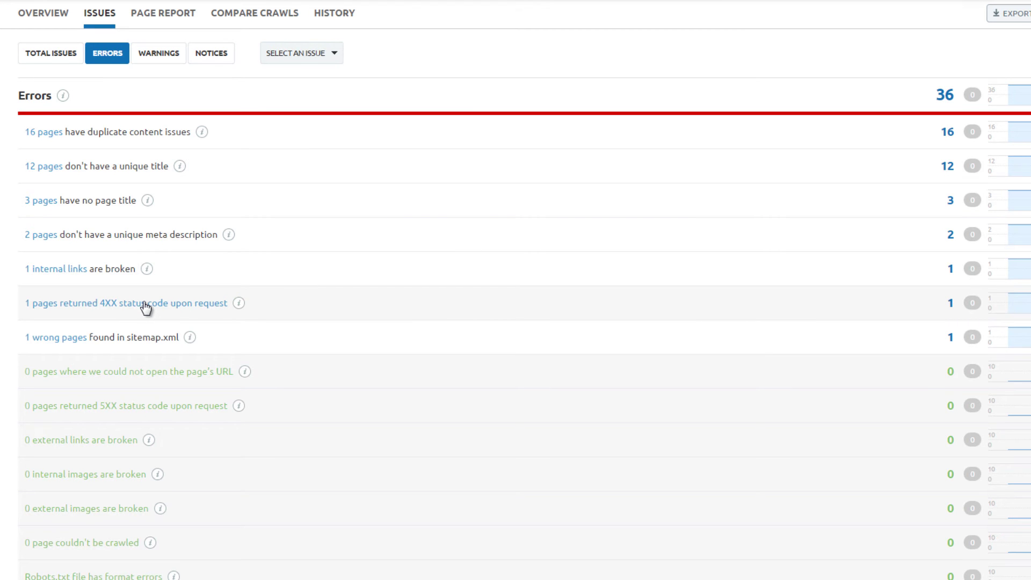
click(146, 305)
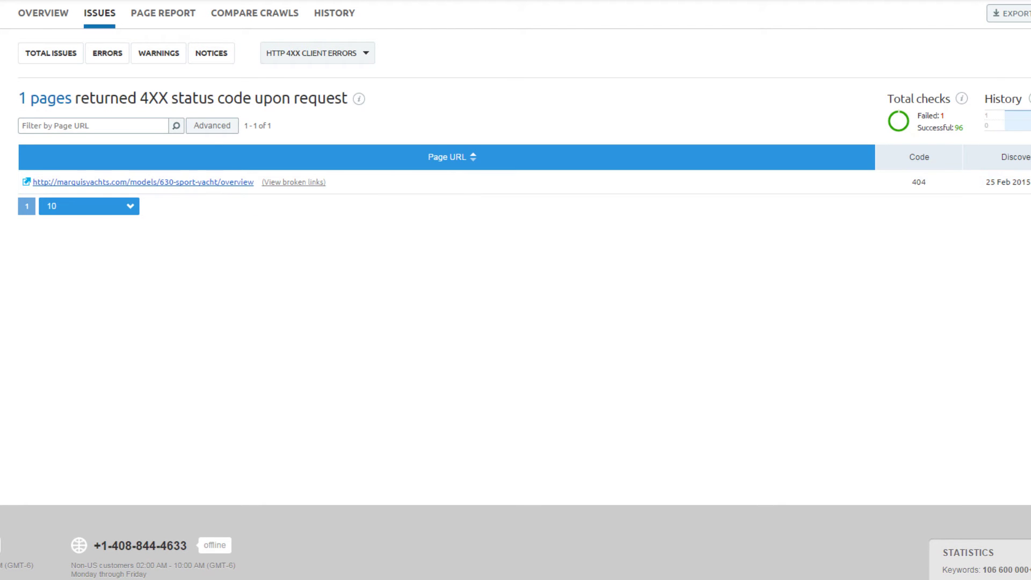
key(alt+Left)
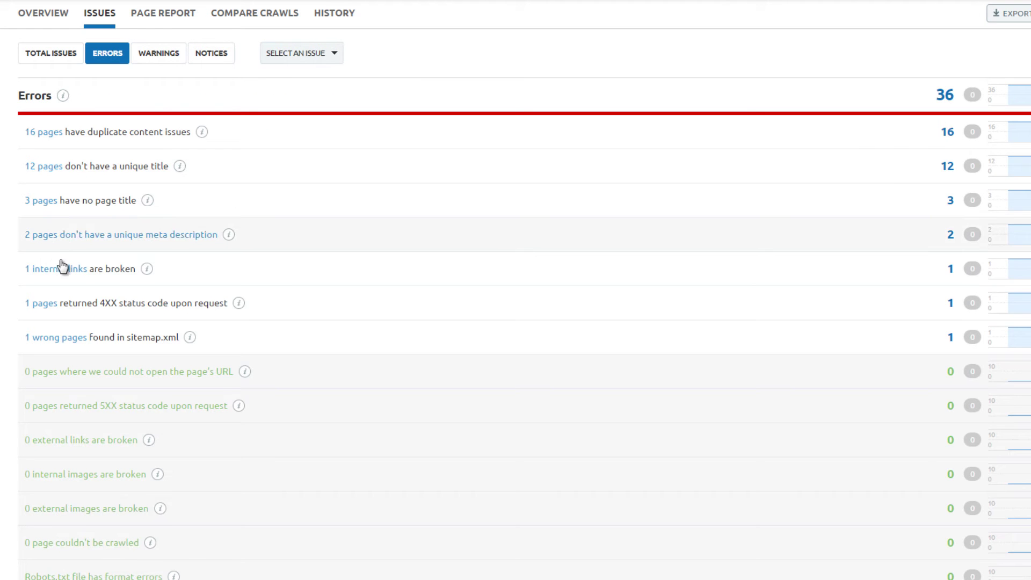
click(90, 270)
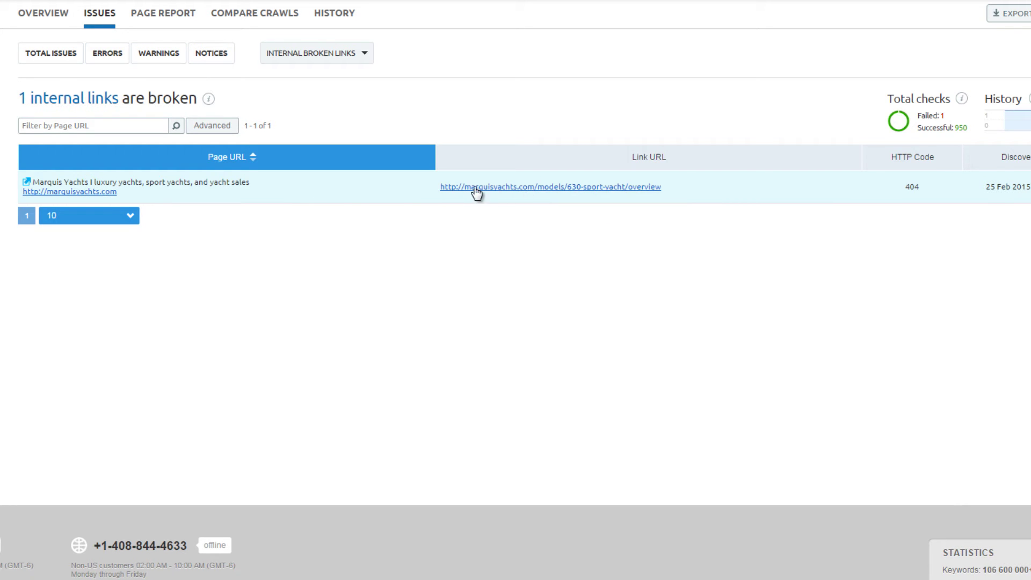
key(alt+Left)
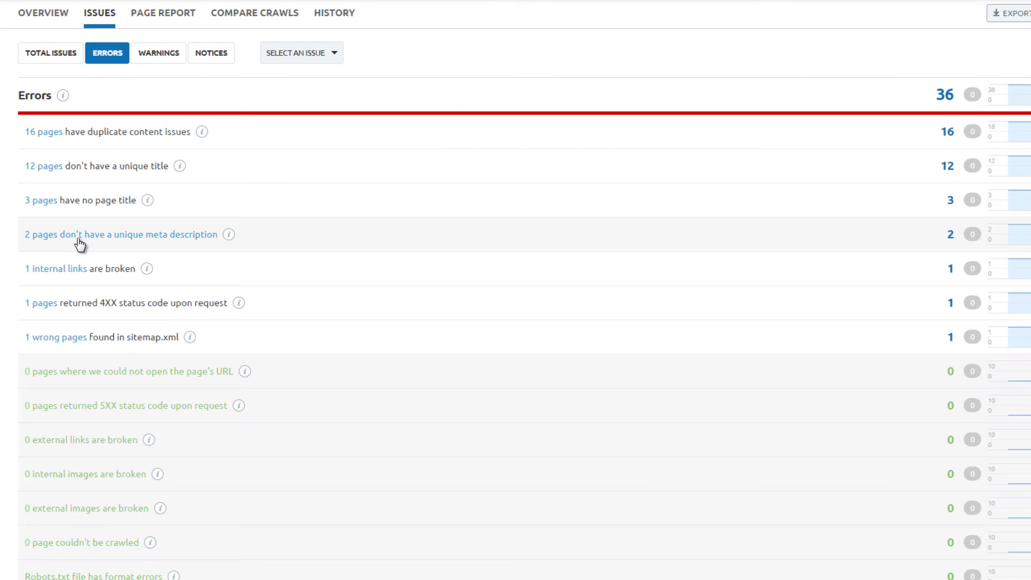
- Open the issue listing pages that lack a unique meta description
click(147, 236)
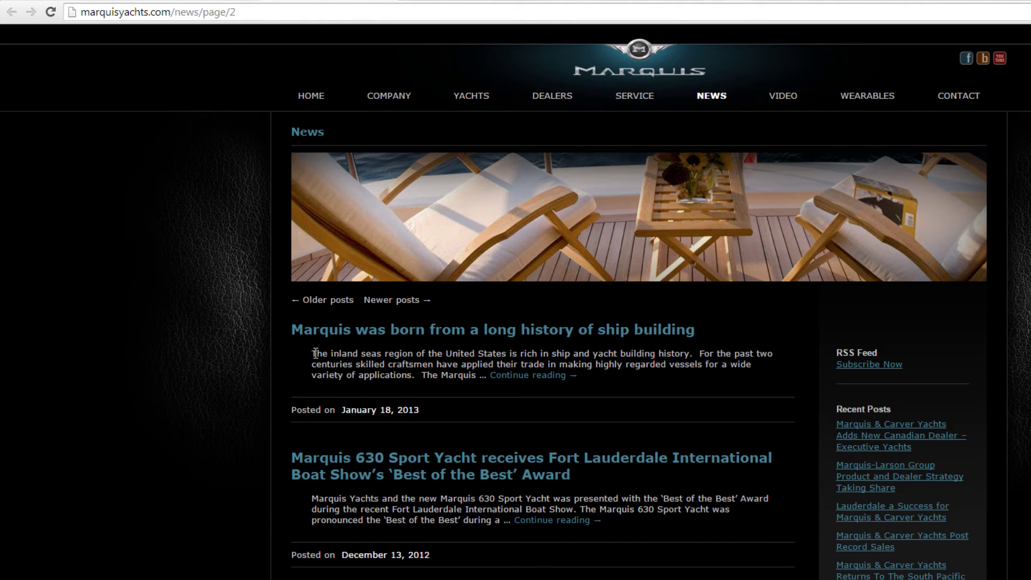
- Compare the ship-building article's opening words with its news excerpt, then return to the listing
drag(315, 352, 535, 353)
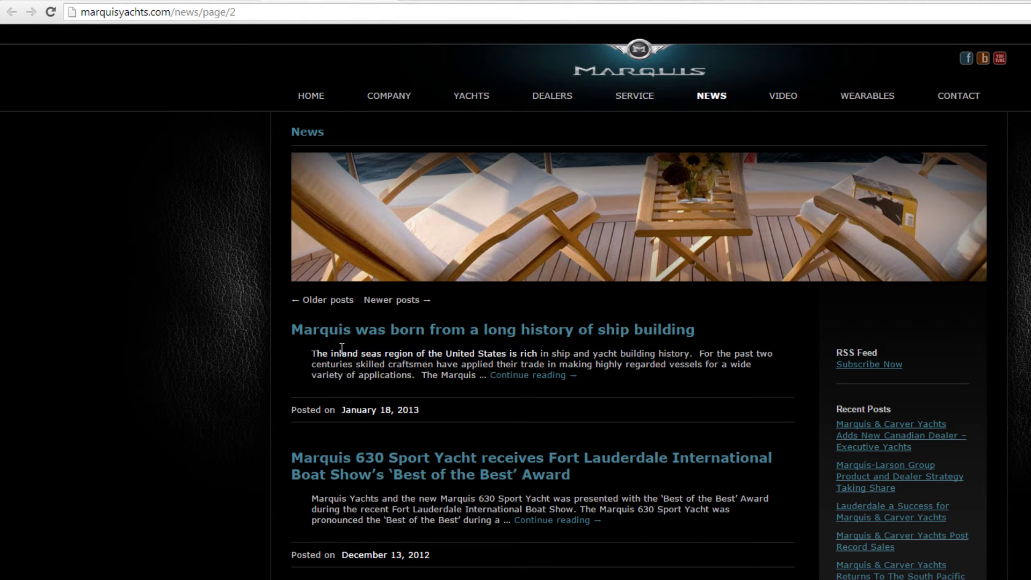
click(439, 331)
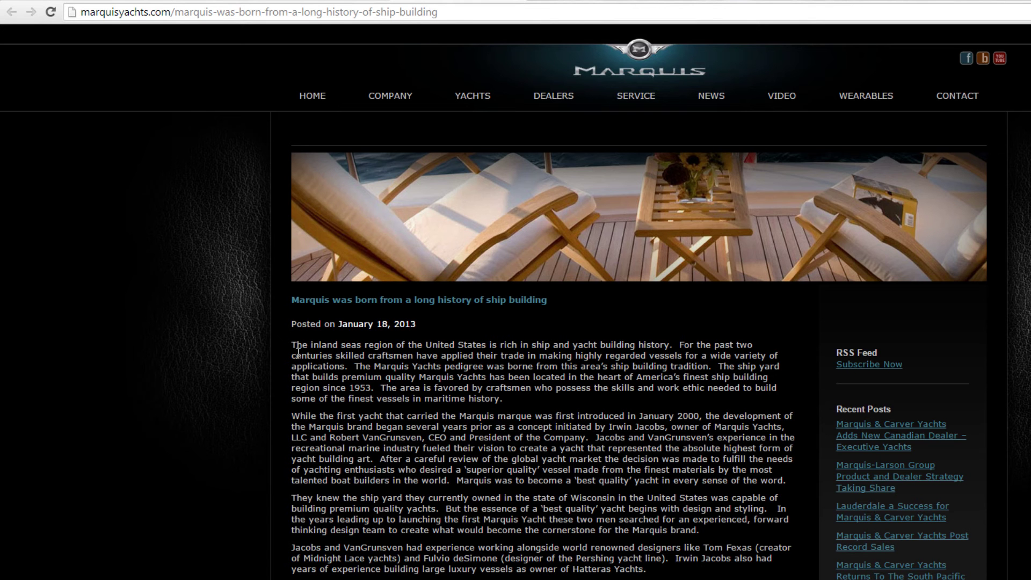
drag(296, 345, 529, 346)
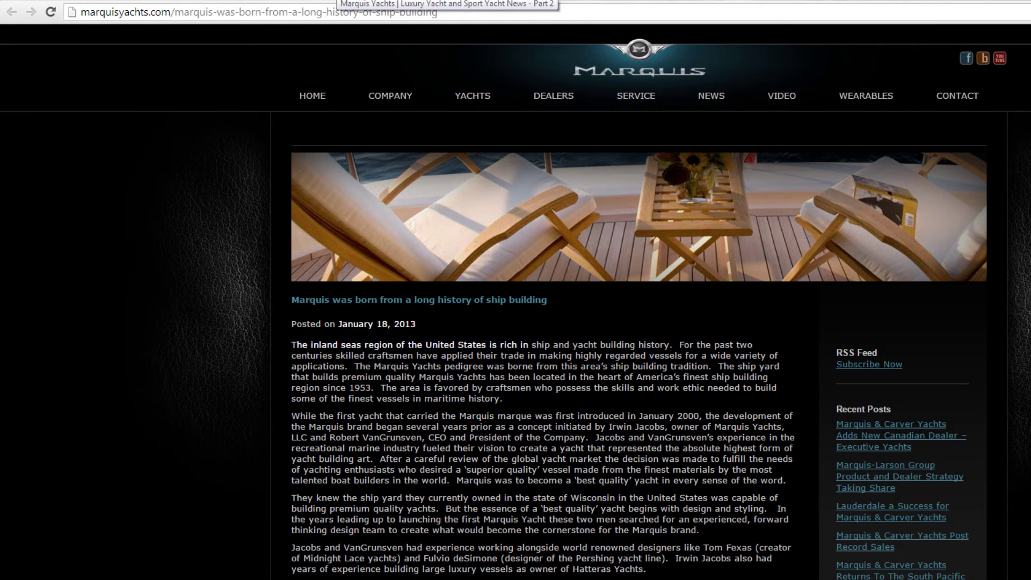
click(338, 1)
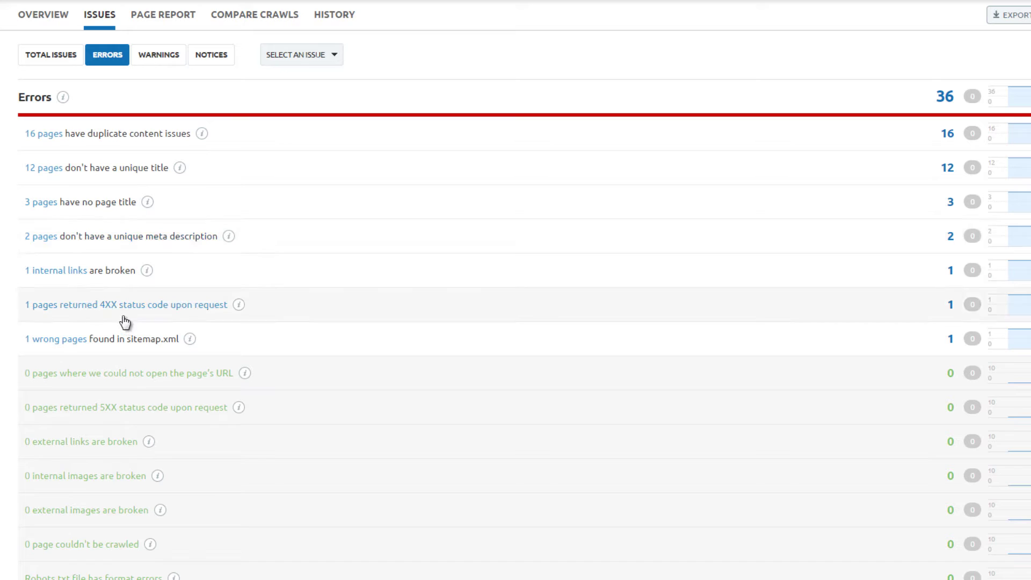
- List the three pages with no page title and view the 500SY flipbook page
click(113, 203)
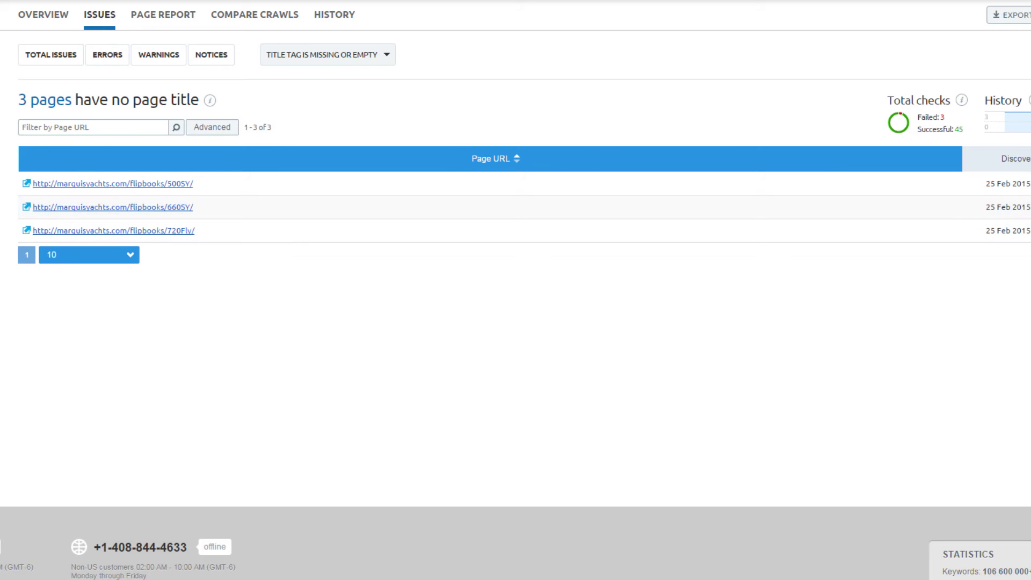
click(199, 8)
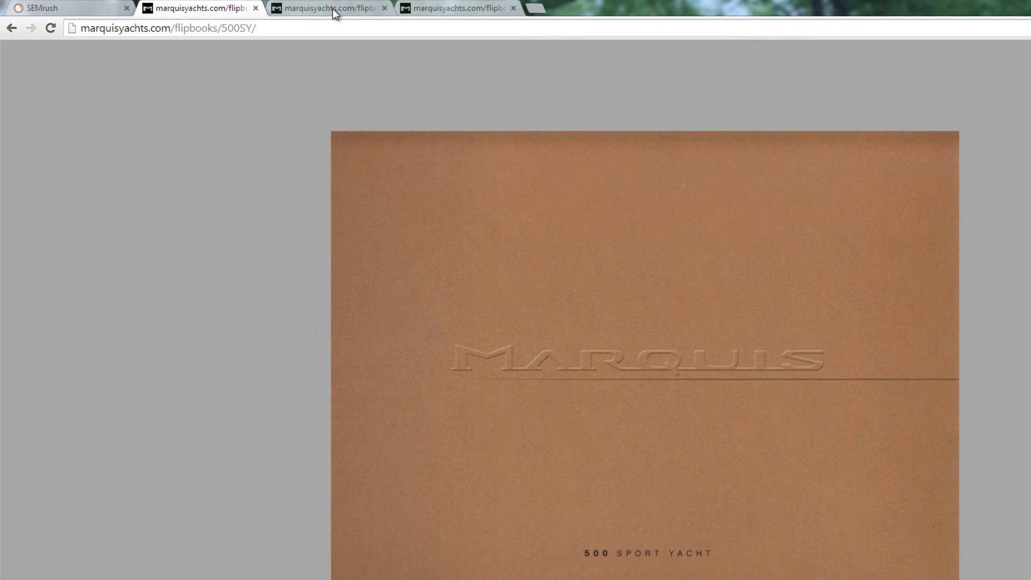
- View the 660SY and 720Fly flipbook brochure pages
click(333, 8)
click(463, 8)
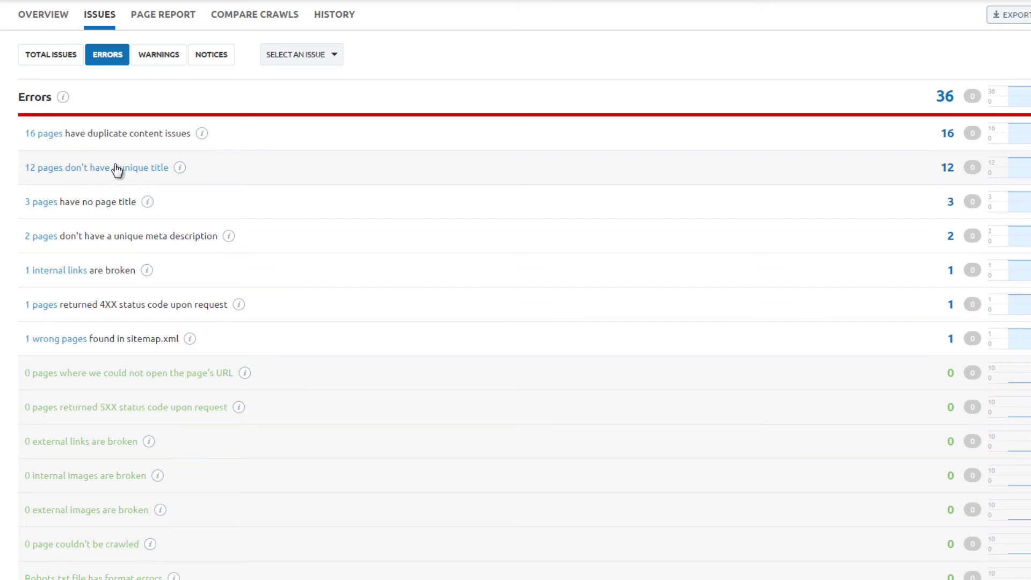
click(117, 170)
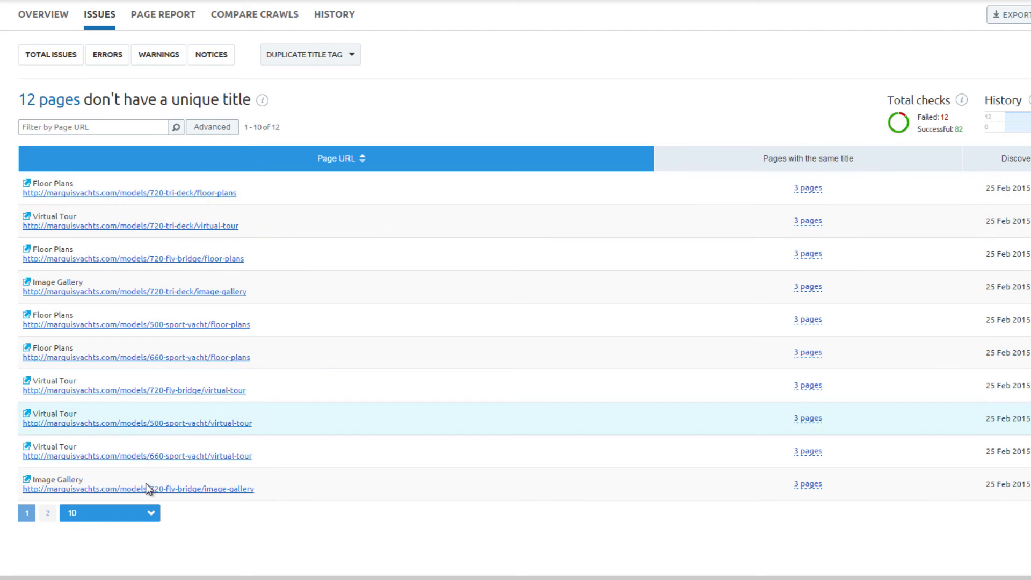
click(151, 513)
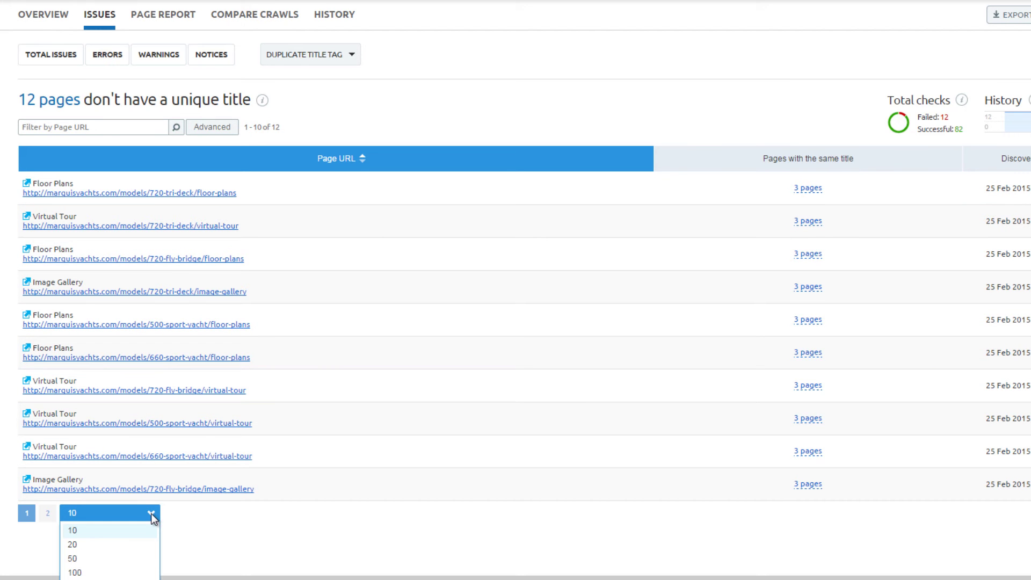
click(125, 573)
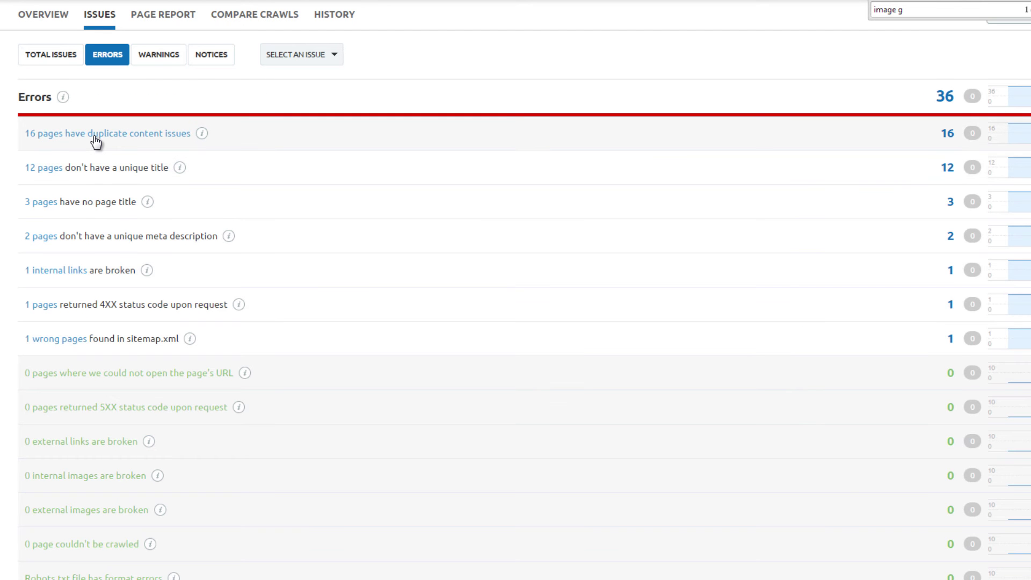
- List the 16 duplicate-content pages, find the Image Gallery rows by searching 'image', and view the first
click(96, 135)
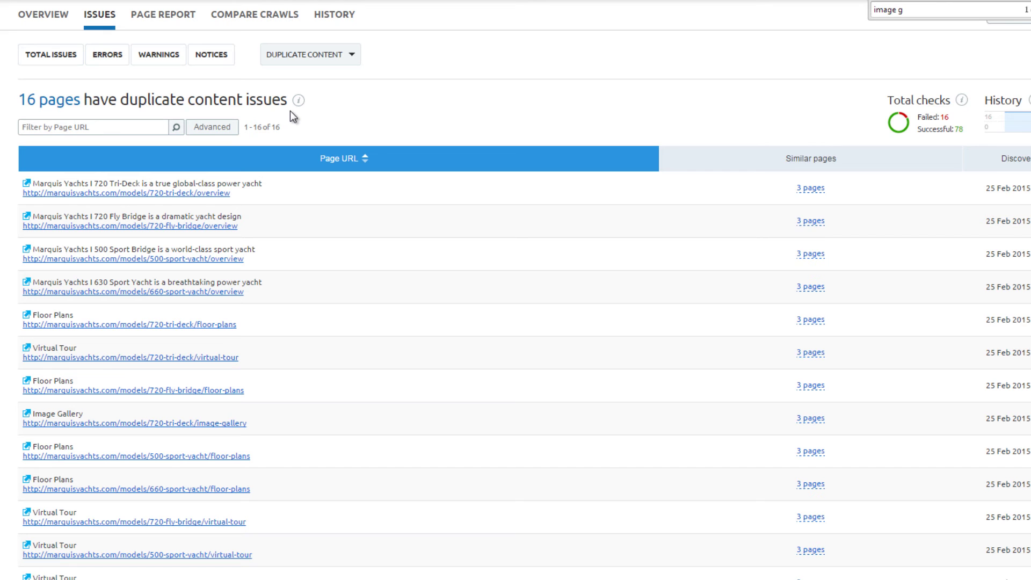
key(ctrl+f)
text(image)
scroll(232, 355, down, 1)
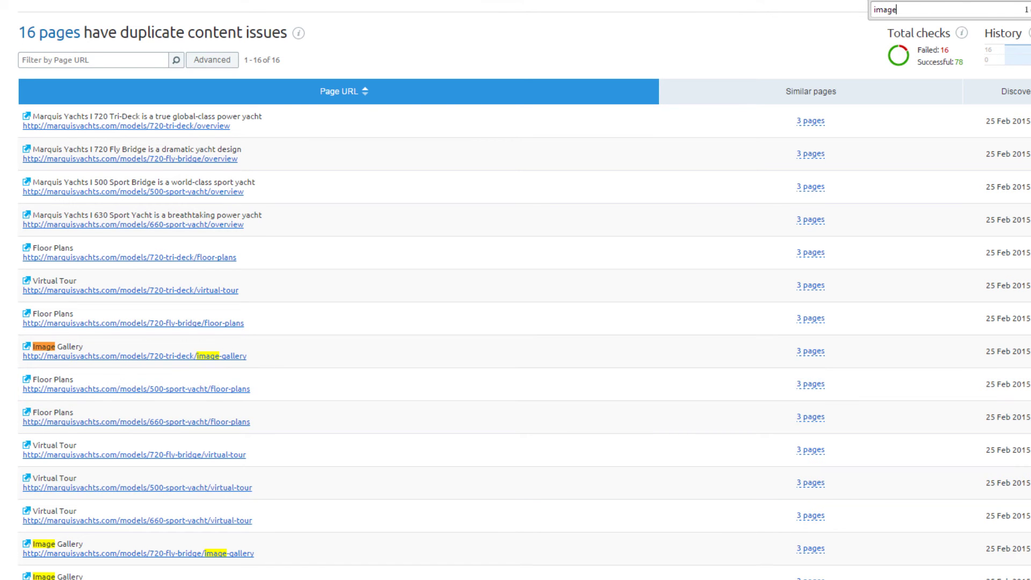
key(ctrl+Tab)
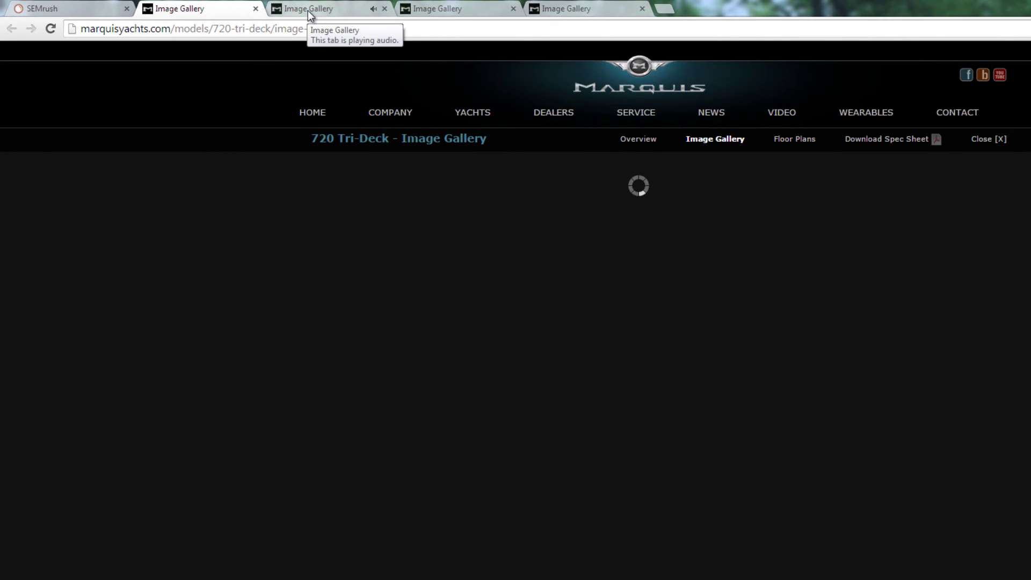
- Compare the 720 Tri-Deck, 720 Fly-Bridge, 500 Sport Yacht and 660 Sport Yacht image galleries
drag(311, 139, 390, 138)
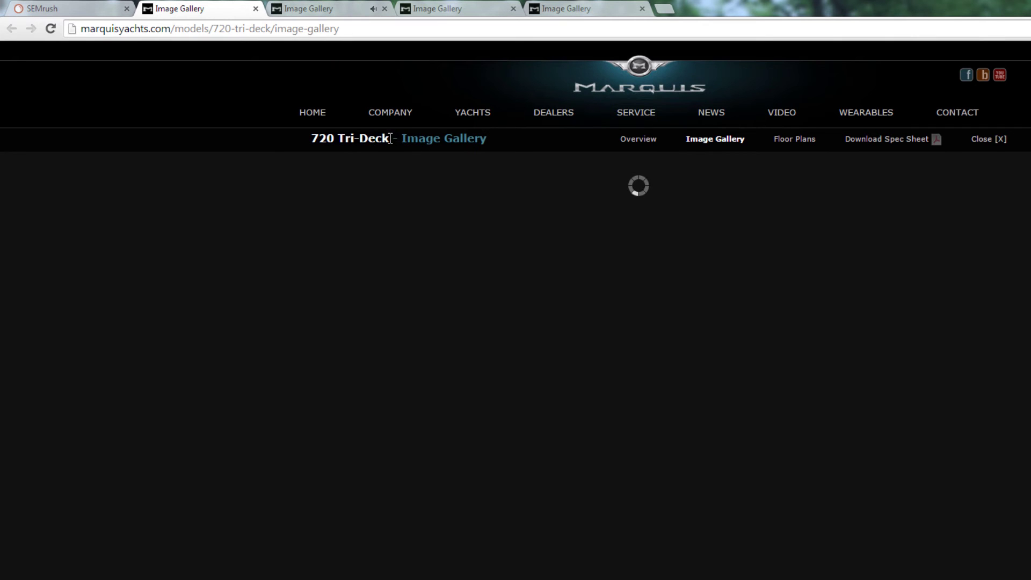
click(348, 9)
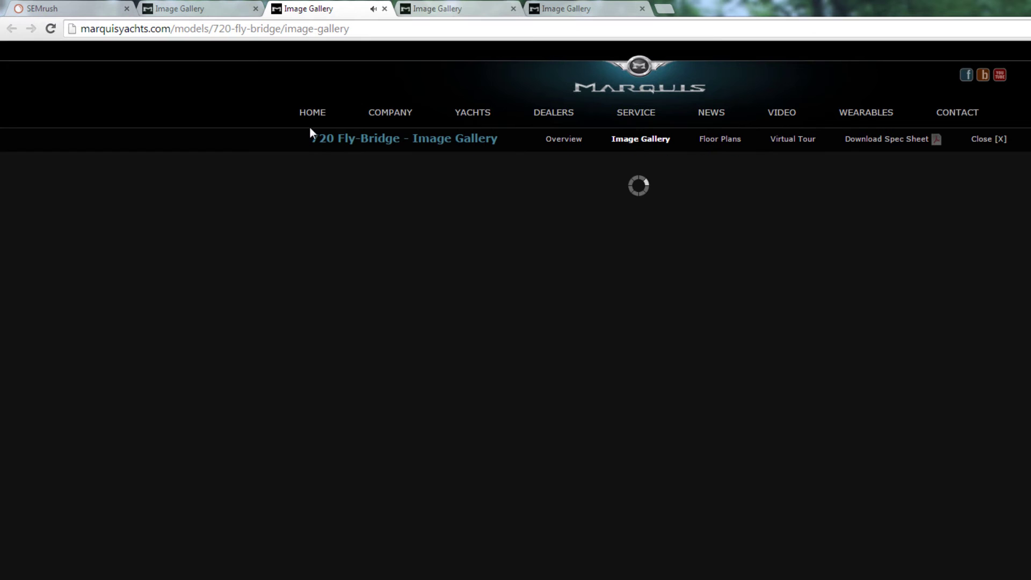
key(ctrl+Tab)
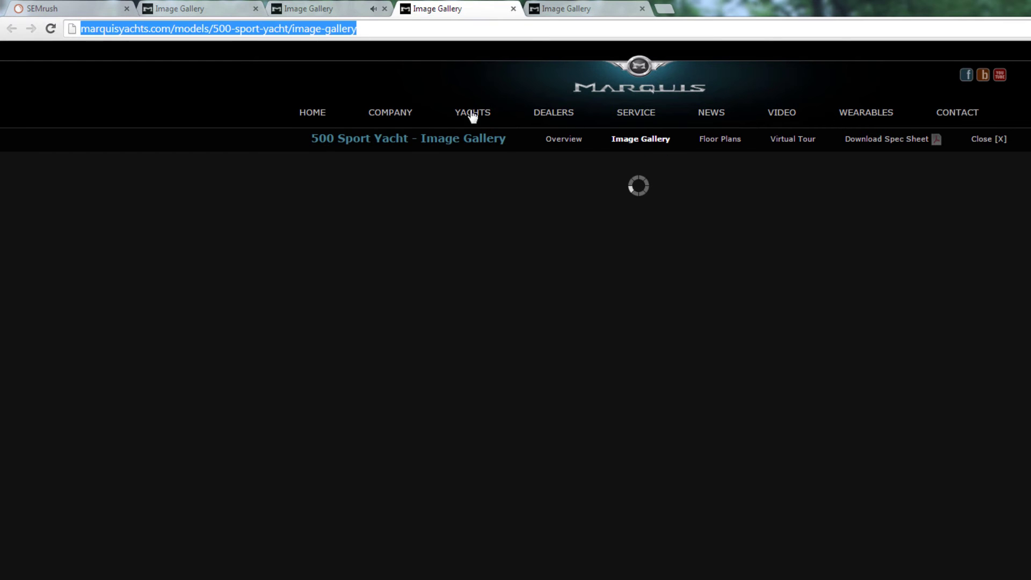
click(566, 6)
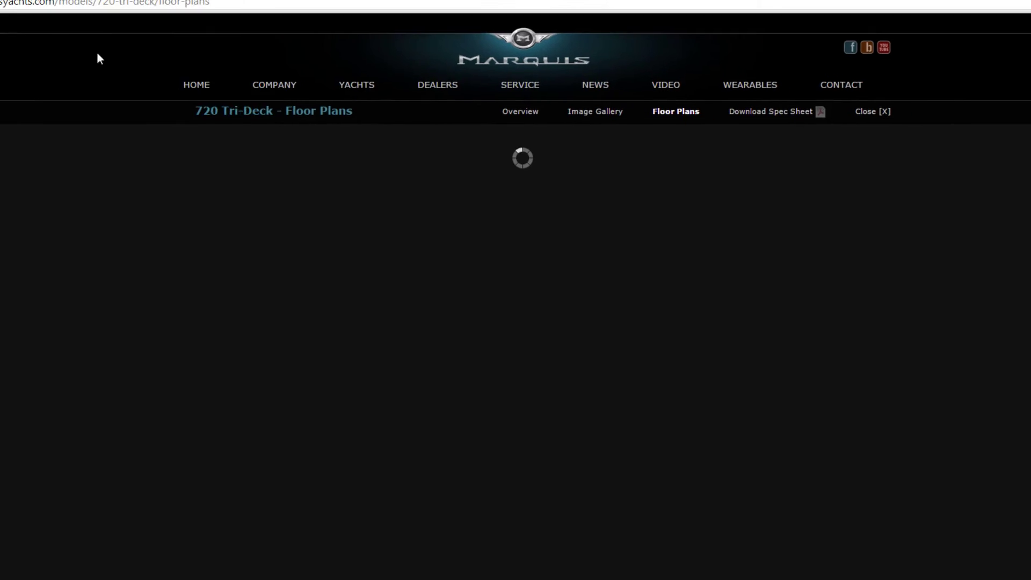
- Check the floor plans pages for the 720 Fly-Bridge, 500 Sport Yacht and 660 Sport Yacht
click(317, 8)
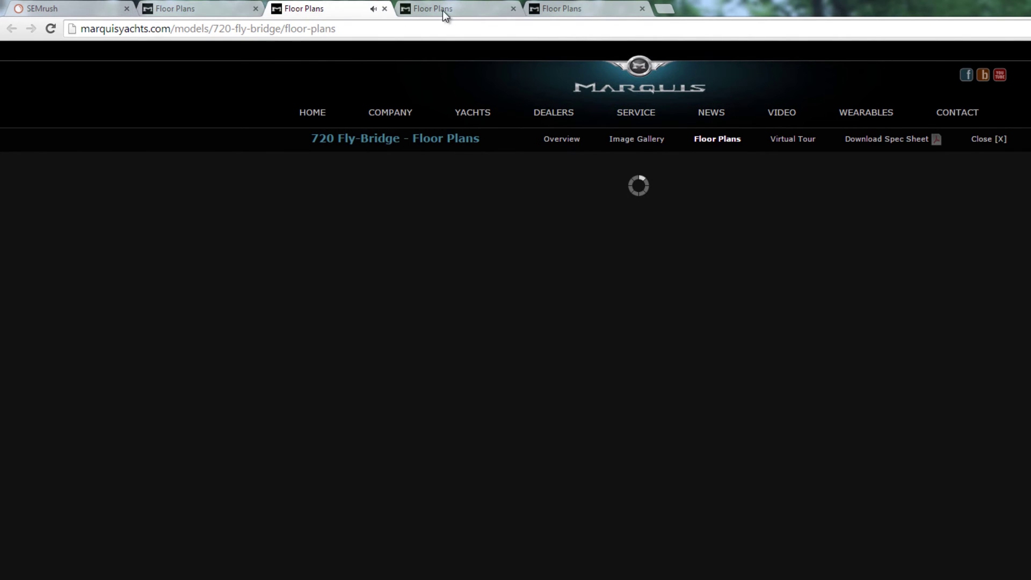
click(443, 11)
click(605, 6)
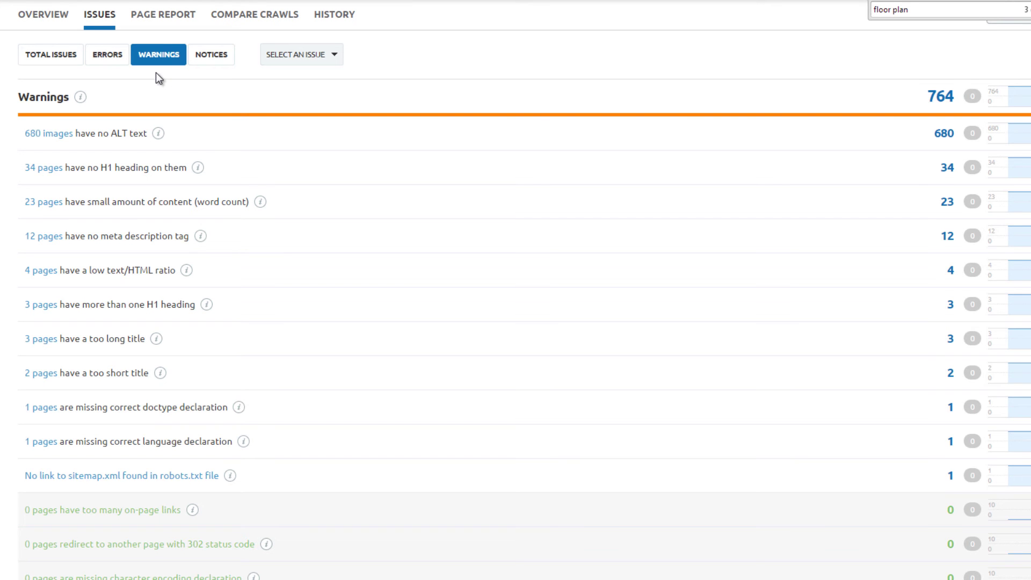
mouse_move(160, 372)
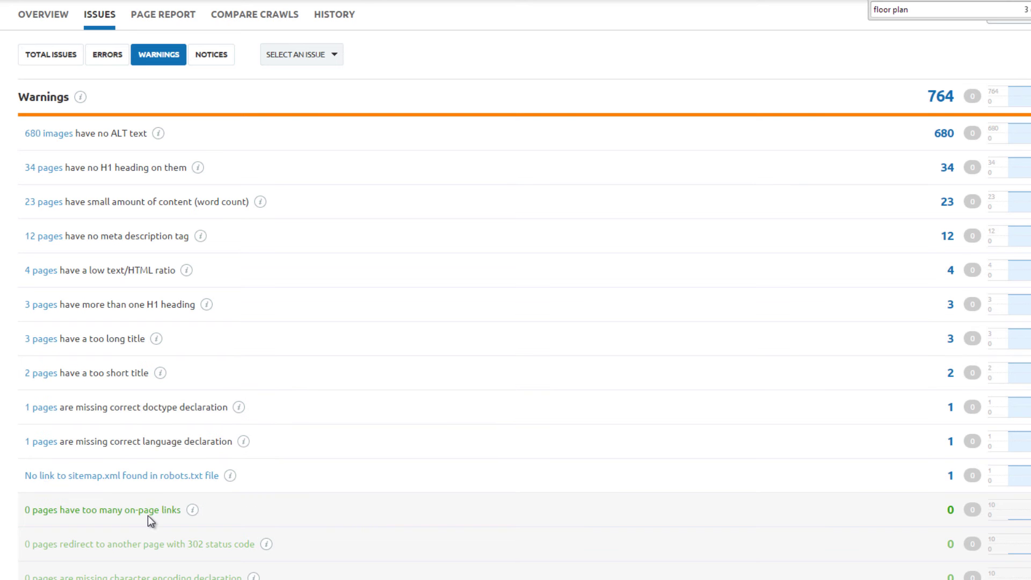
scroll(147, 516, down, 3)
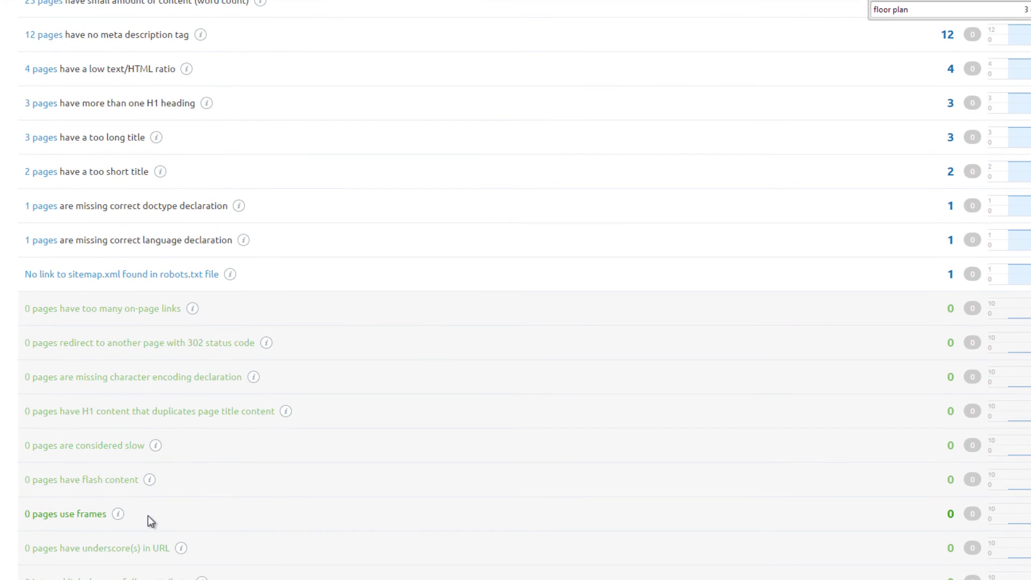
scroll(147, 516, up, 2)
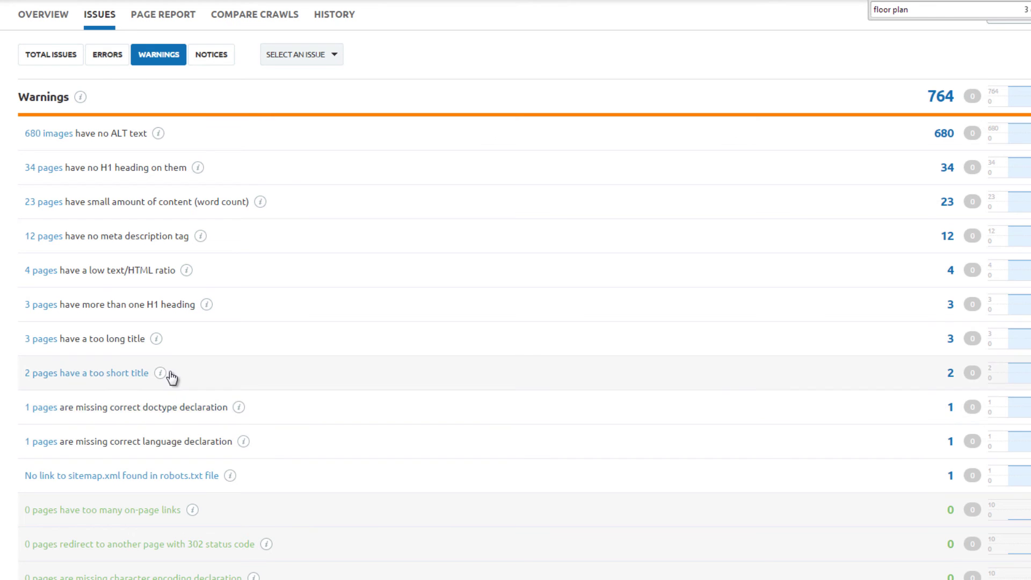
mouse_move(161, 375)
click(107, 374)
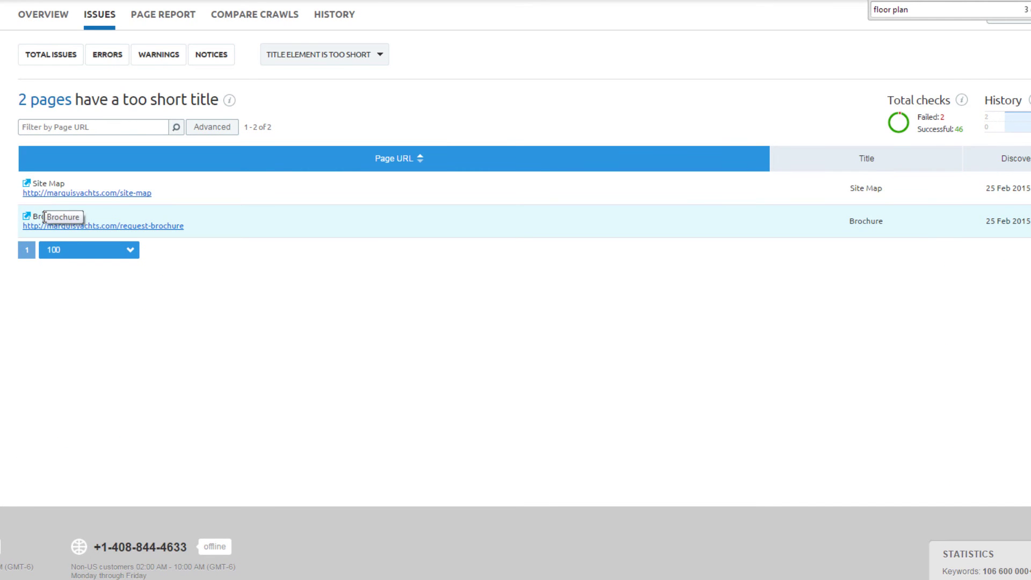
key(alt+Left)
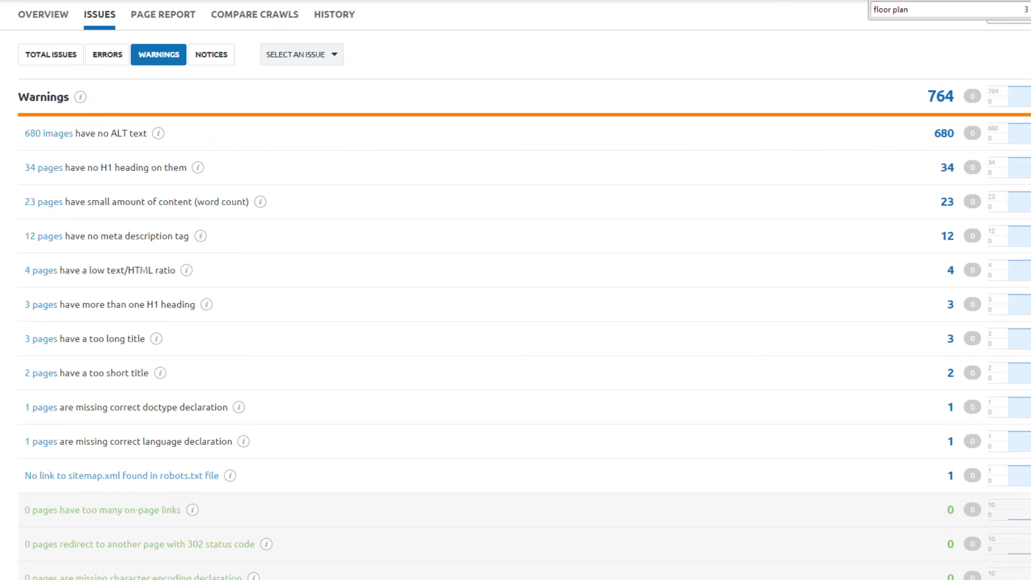
click(73, 340)
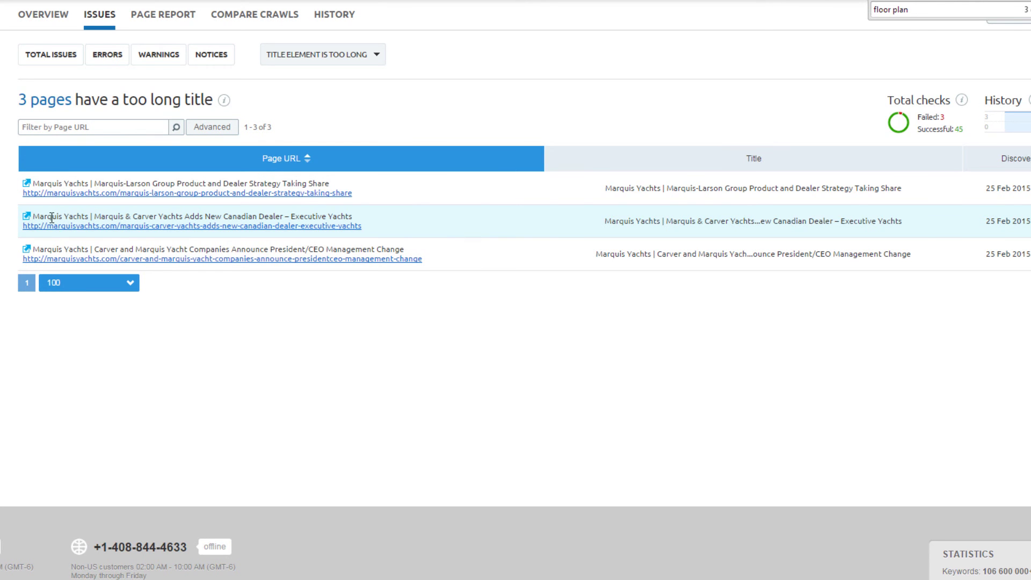
key(alt+Left)
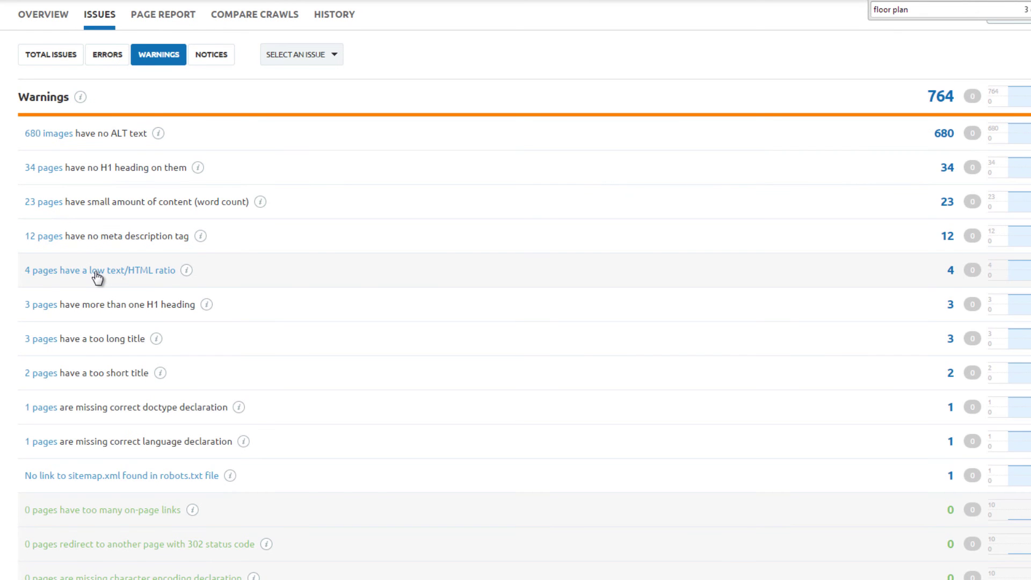
- Open the low text/HTML ratio pages, pan the dealer locator map across North America, then close it
click(95, 271)
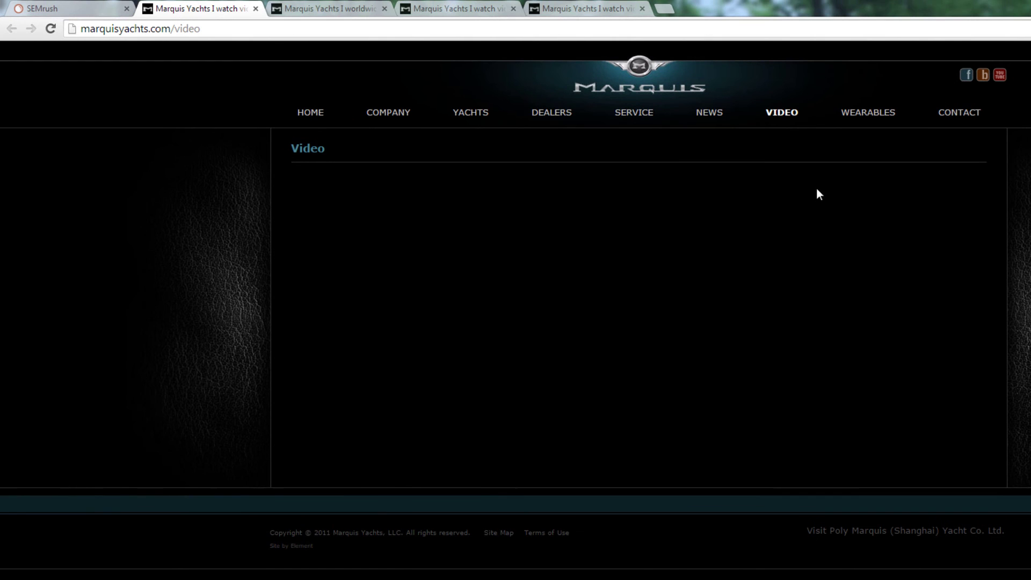
click(289, 5)
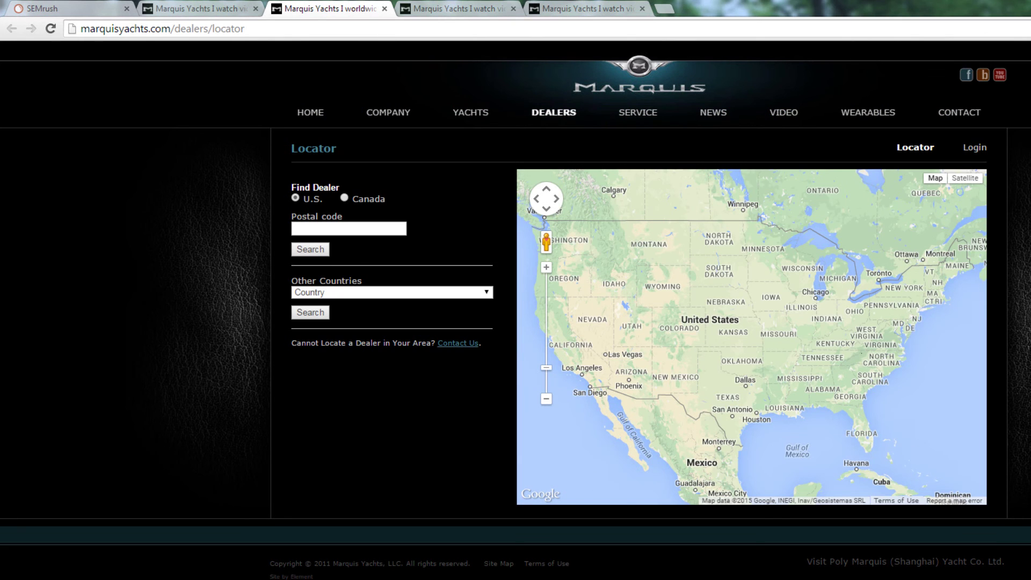
drag(856, 355, 922, 427)
drag(913, 273, 822, 282)
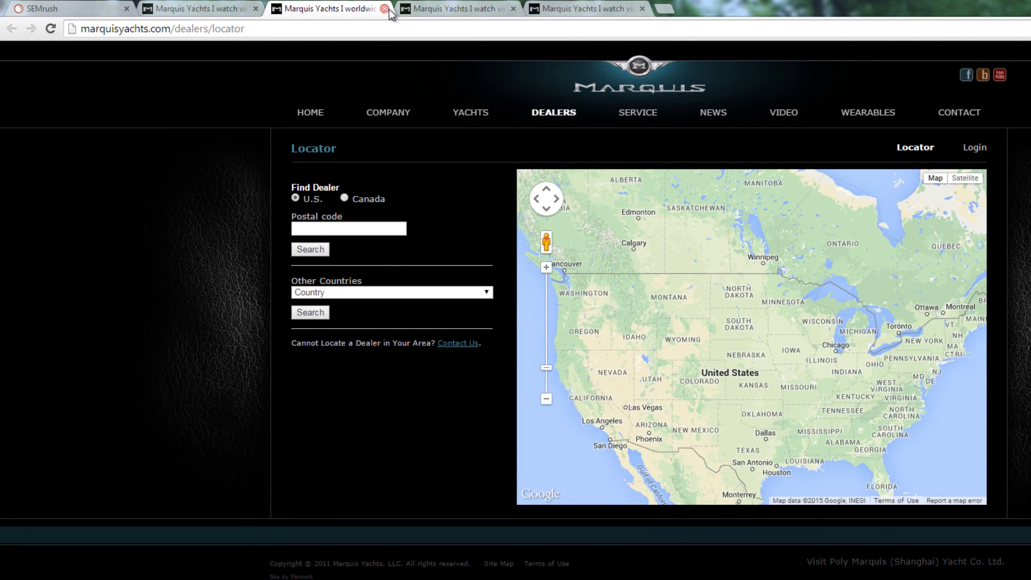
click(384, 9)
- Look through the main video page and video pages 62093890 and 62104462
click(449, 9)
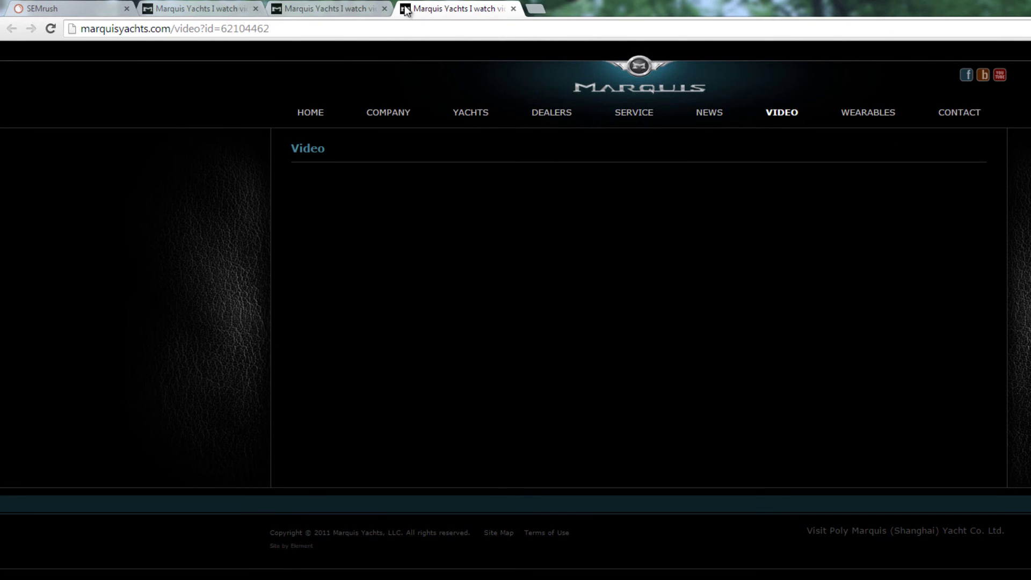
click(315, 8)
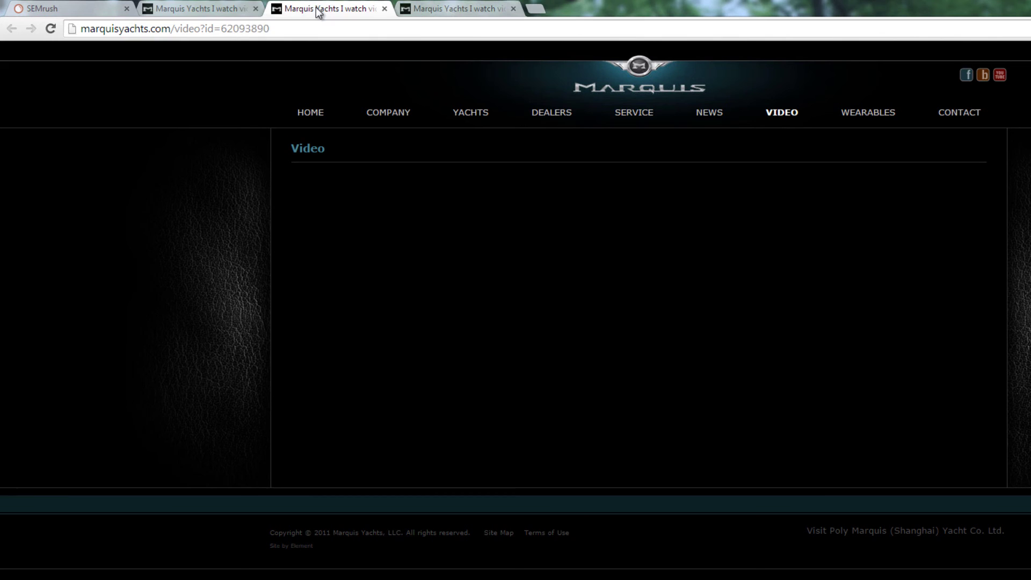
click(203, 6)
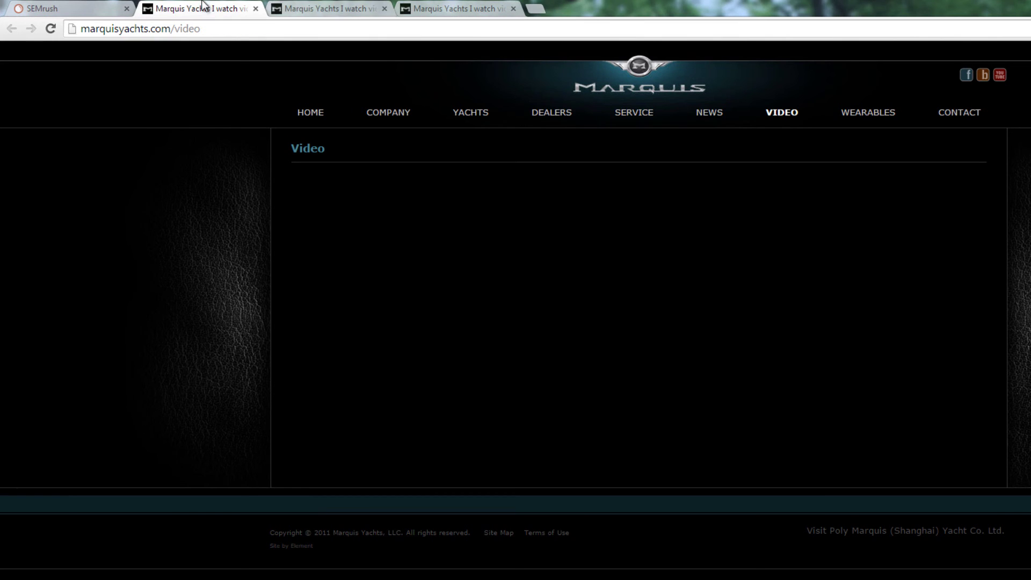
click(346, 5)
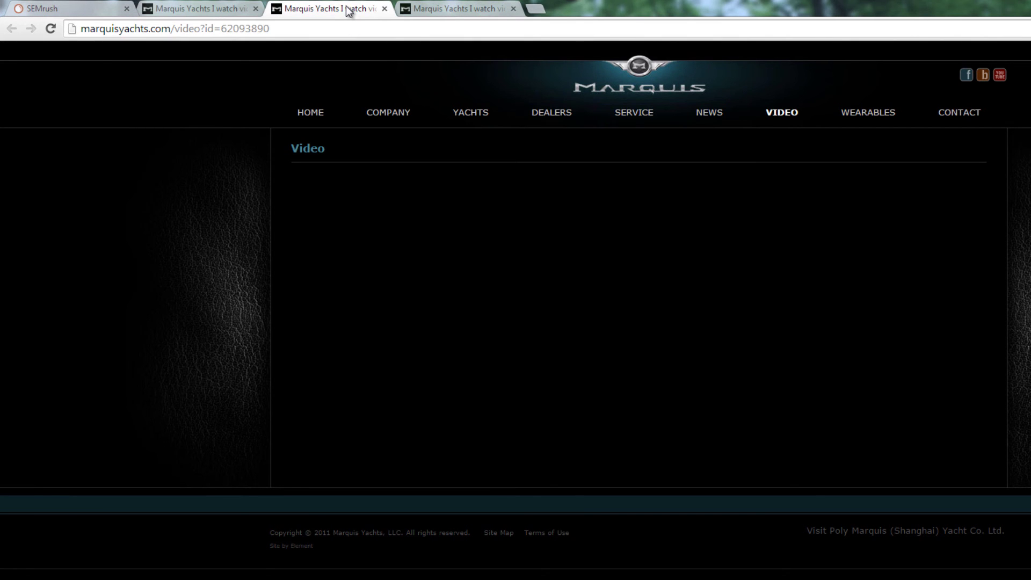
click(423, 9)
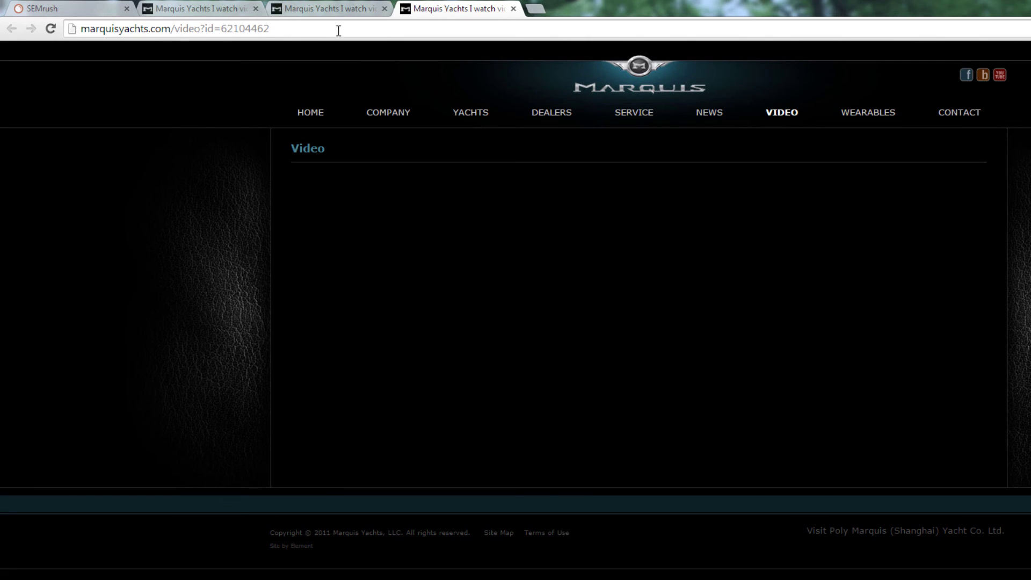
click(221, 9)
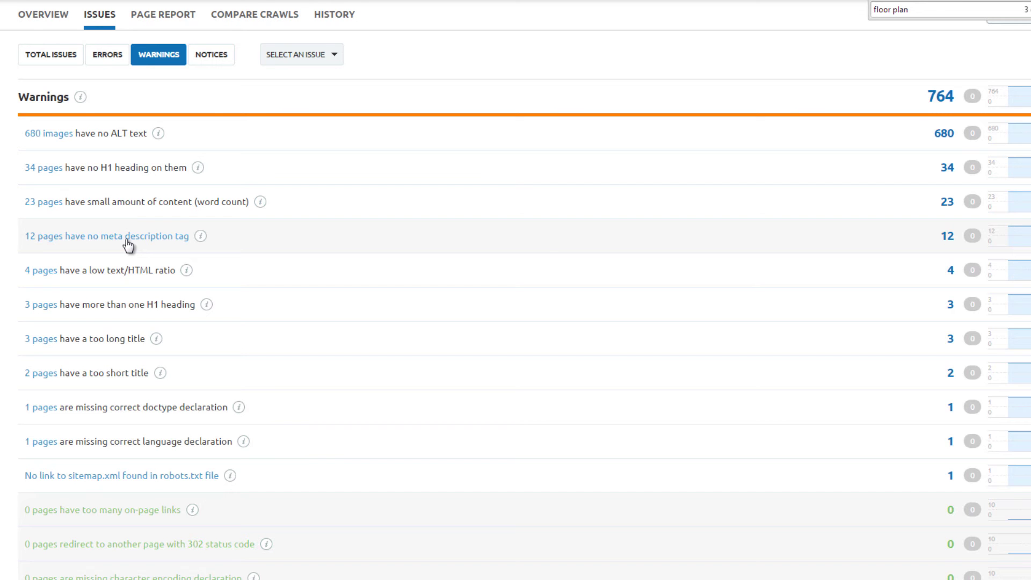
- List the 12 pages that have no meta description tag
click(126, 241)
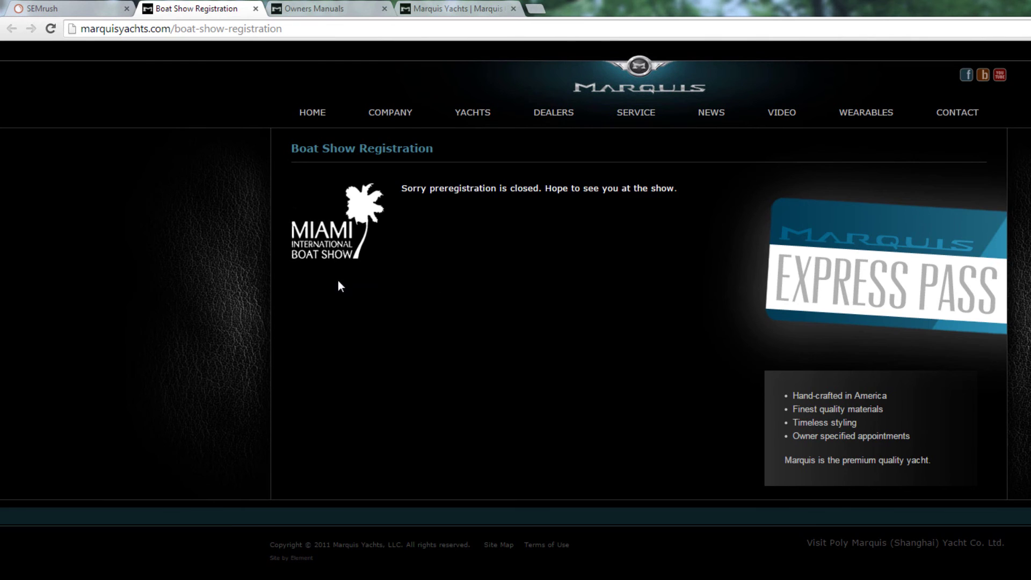
- Choose Marquis 660 Sport Yacht on the Owners Manuals page, then view the Marquis 630 Sport Yacht post
key(ctrl+Tab)
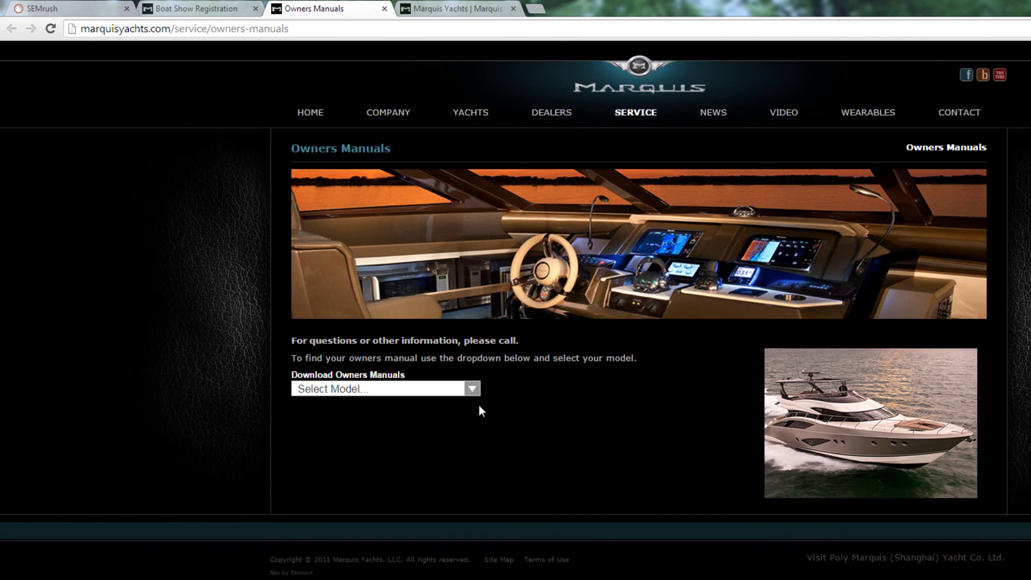
click(472, 389)
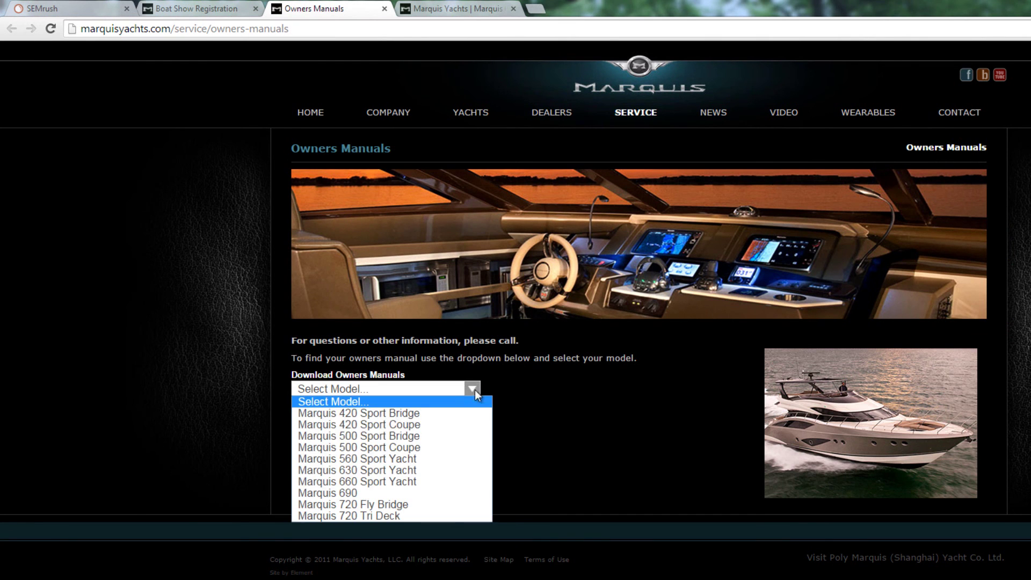
click(434, 483)
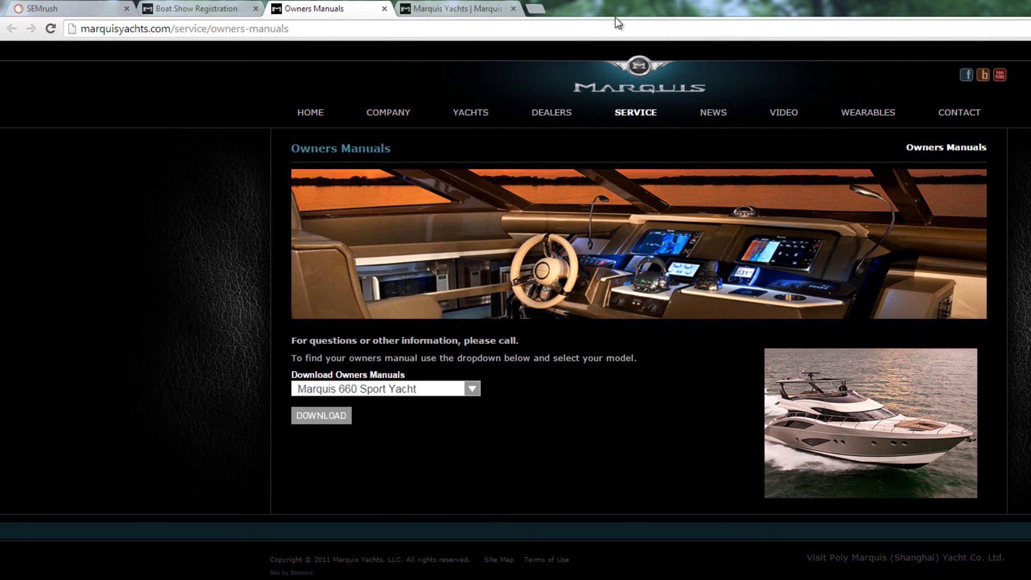
click(470, 6)
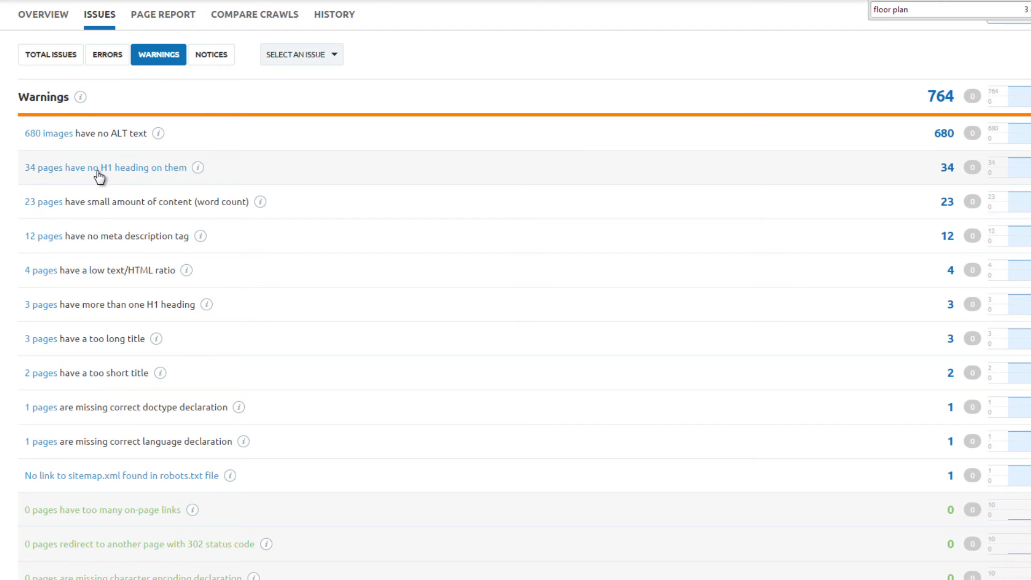
- Open the report of 34 pages with no H1 heading and review the listed pages
click(99, 176)
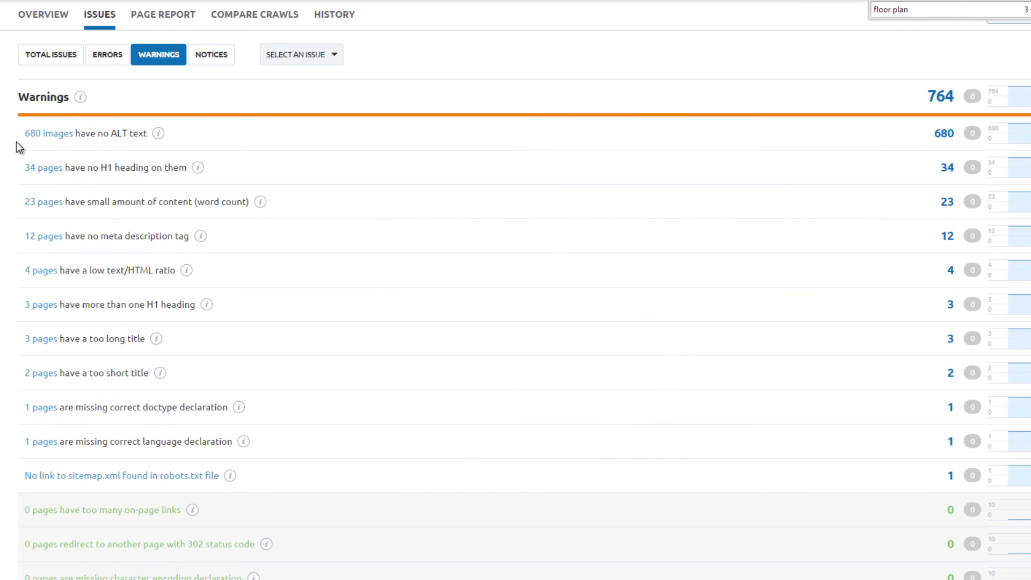
- Open the 680 images missing ALT text and confirm in the models page source that progress.gif has no alt
click(127, 141)
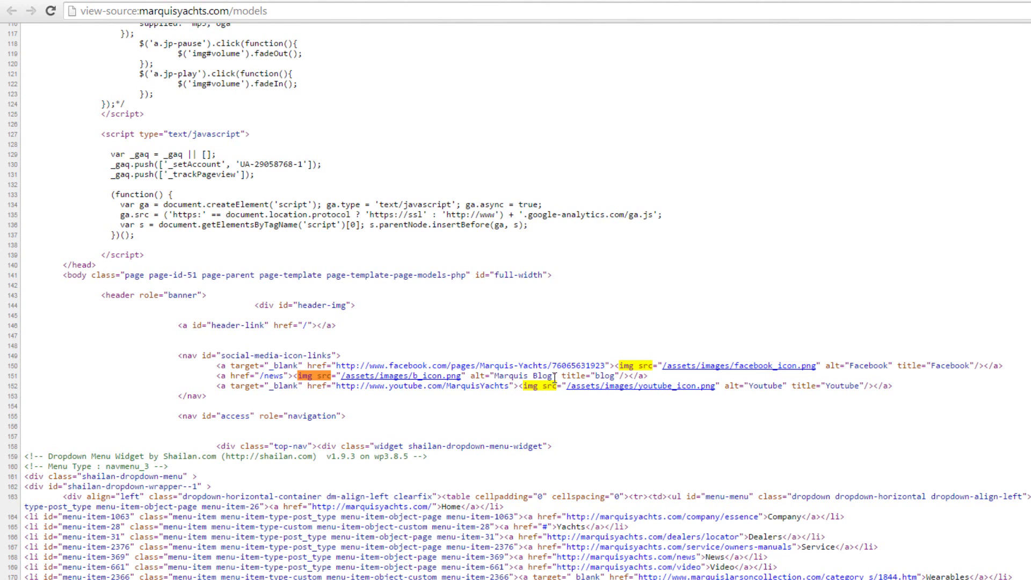
scroll(399, 475, down, 11)
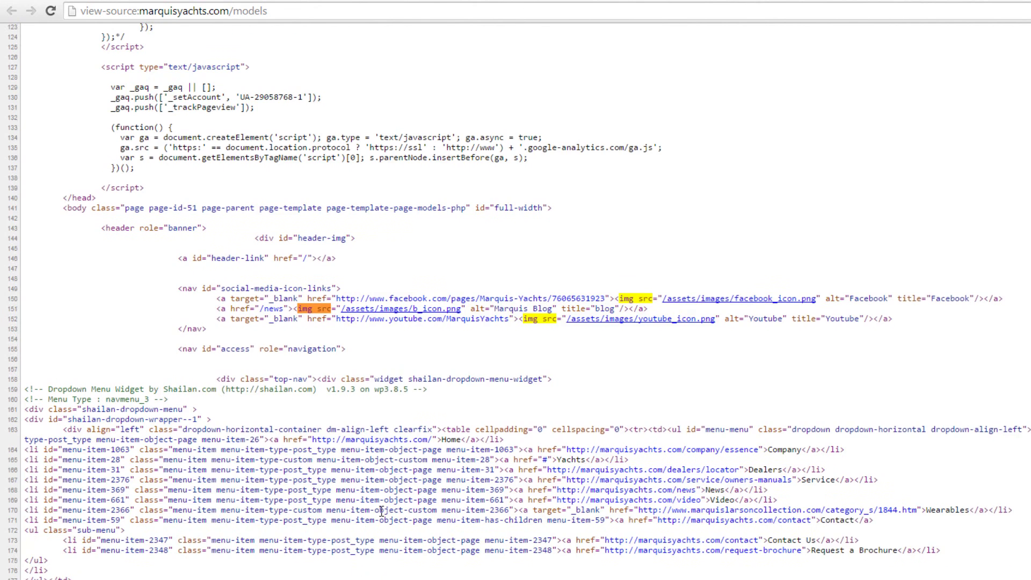
scroll(407, 467, down, 1)
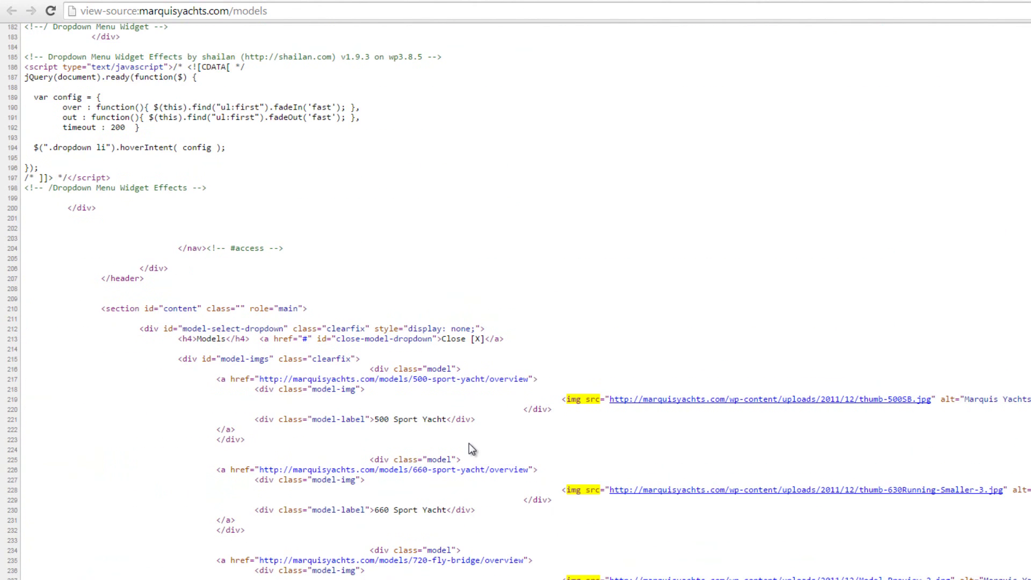
scroll(469, 443, down, 9)
scroll(483, 445, down, 20)
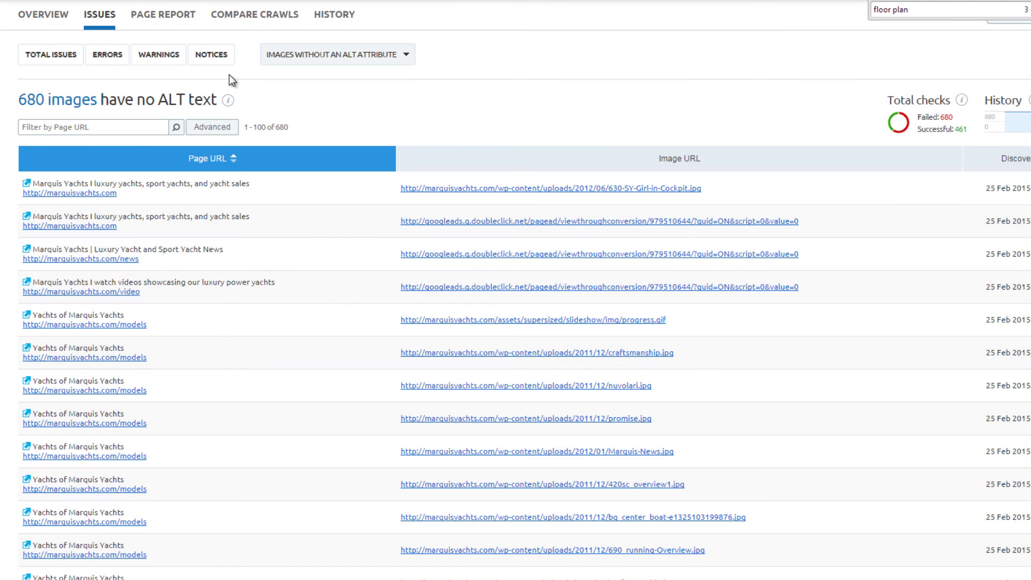
- Show the four Notices, all at 0, and check the info for '0 pages have been blocked from crawling'
click(226, 66)
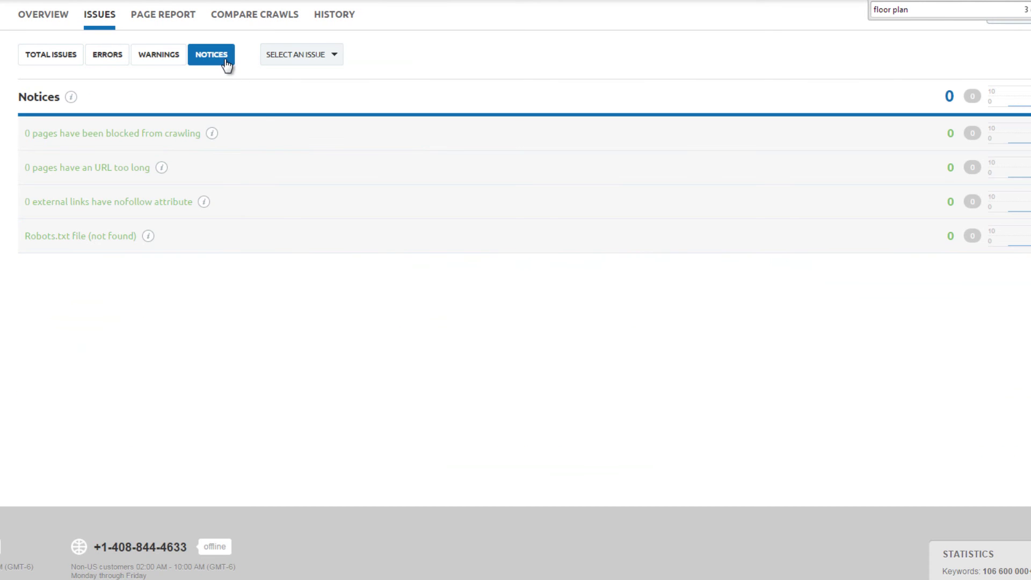
mouse_move(212, 136)
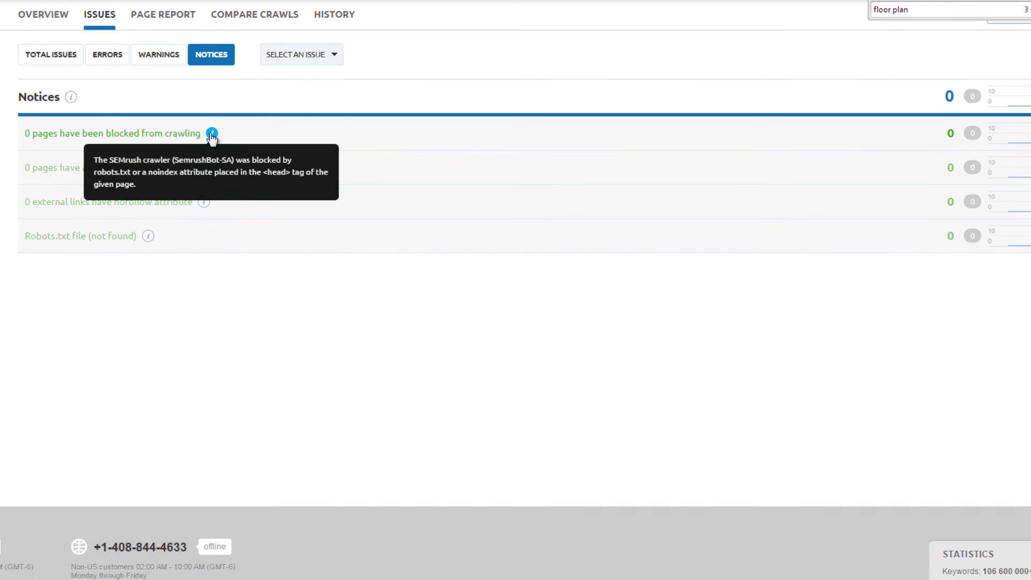